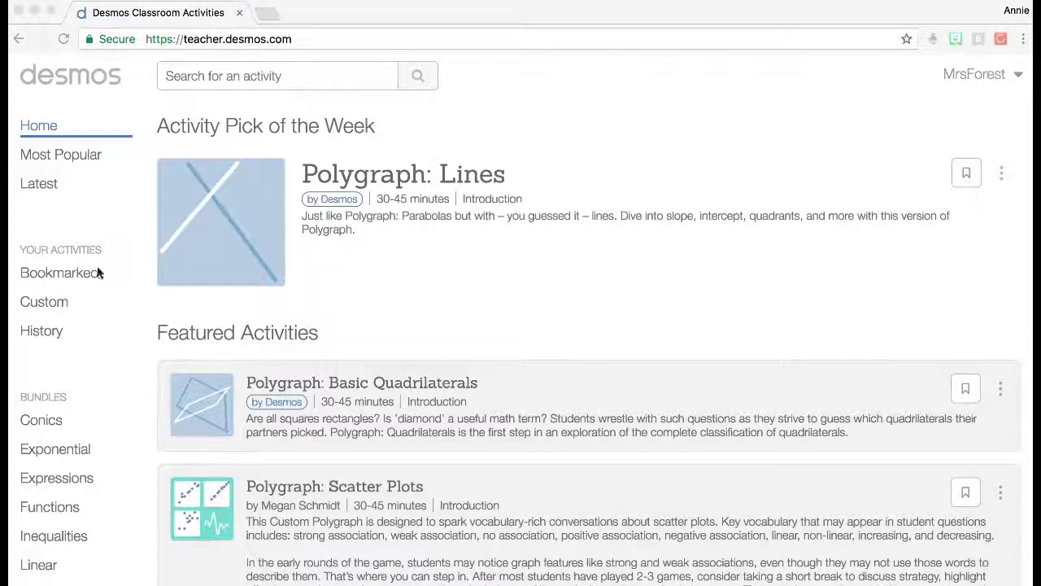
# - Open the Telling Time activity from the custom activities list
pyautogui.click(91, 314)
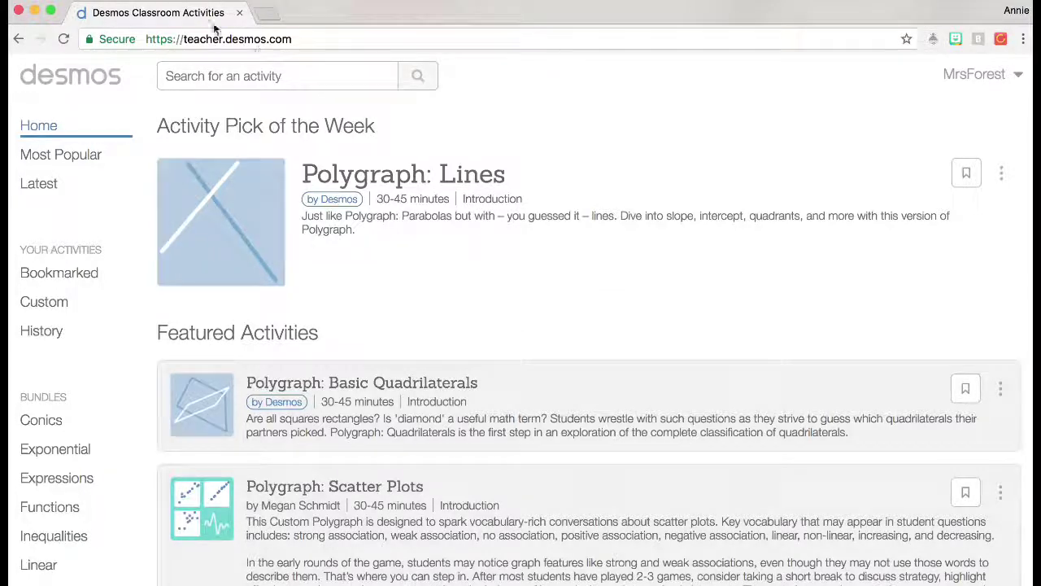
pyautogui.click(40, 308)
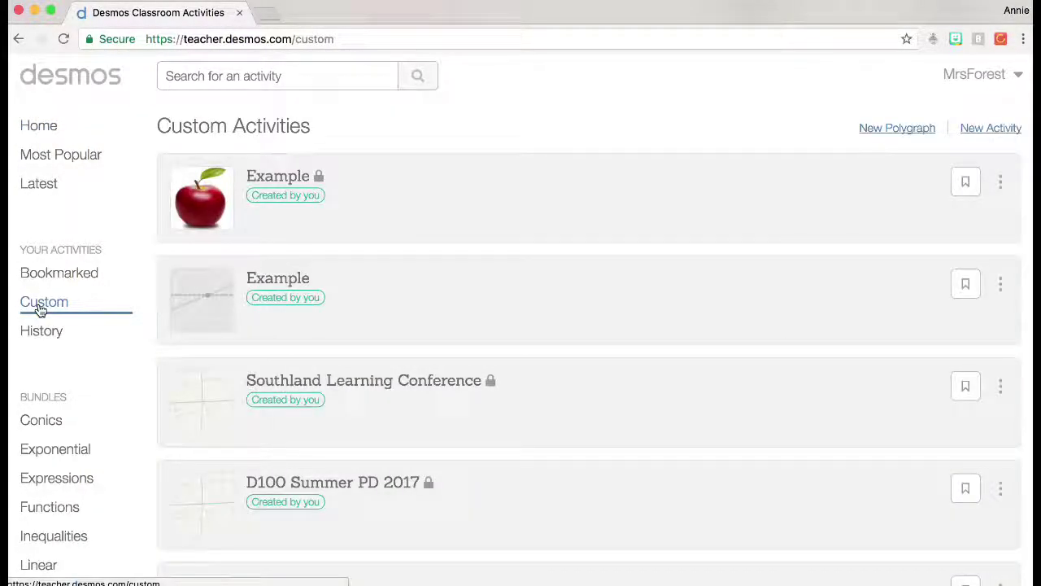
pyautogui.scroll(-10, 379, 241)
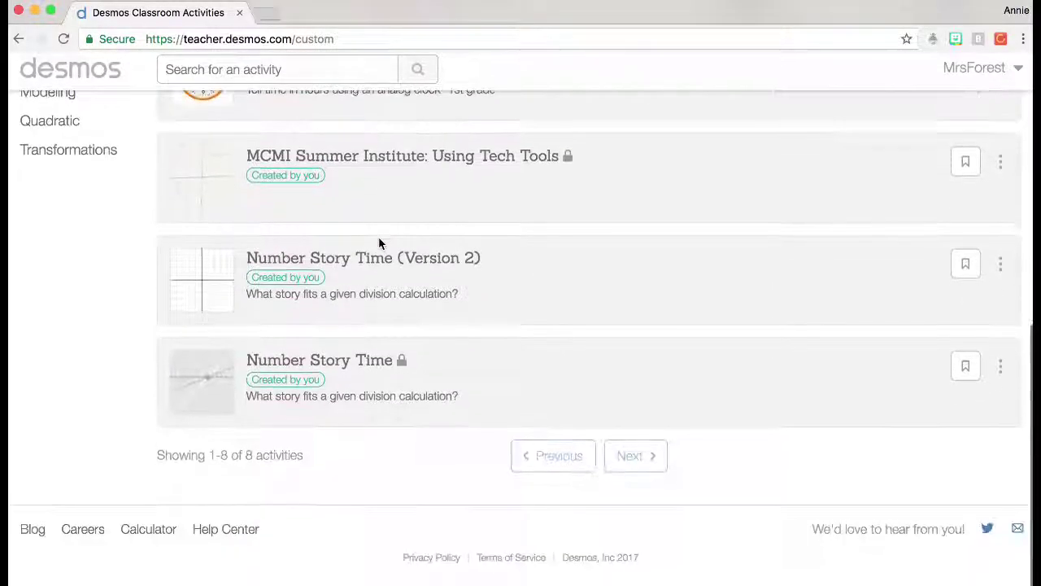
pyautogui.scroll(10, 378, 242)
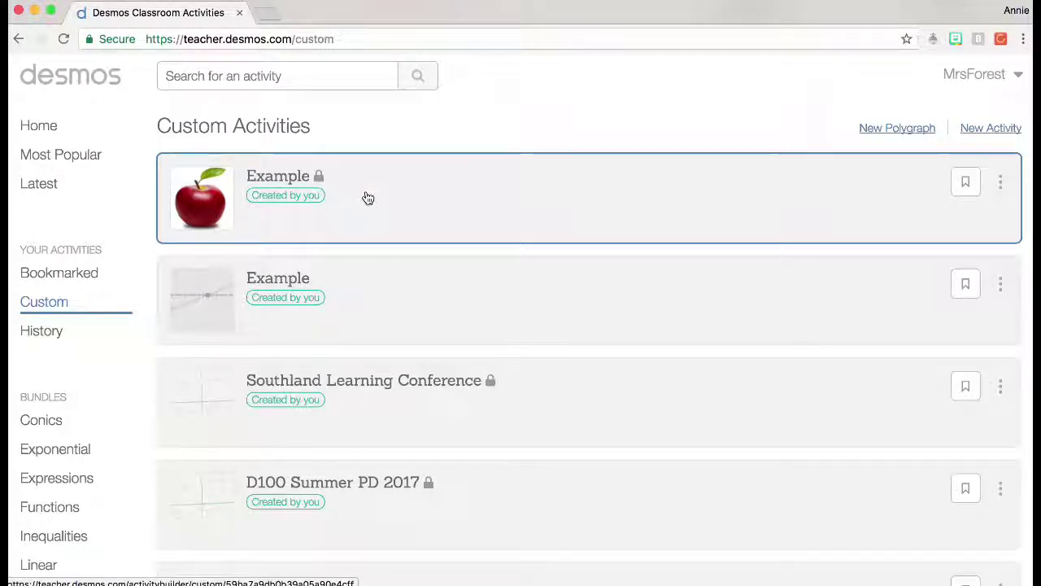
pyautogui.scroll(-5, 368, 198)
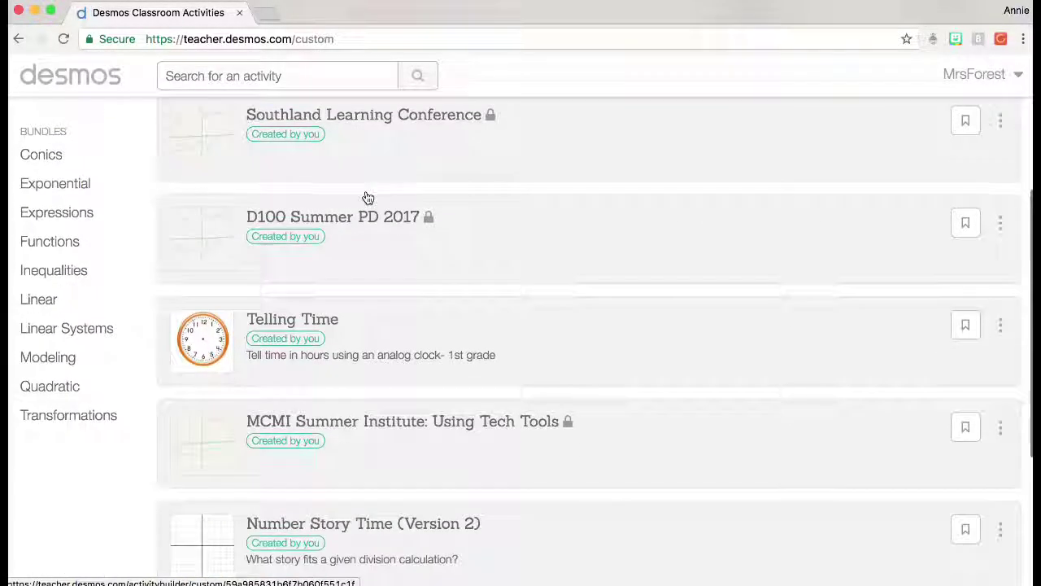
pyautogui.click(544, 352)
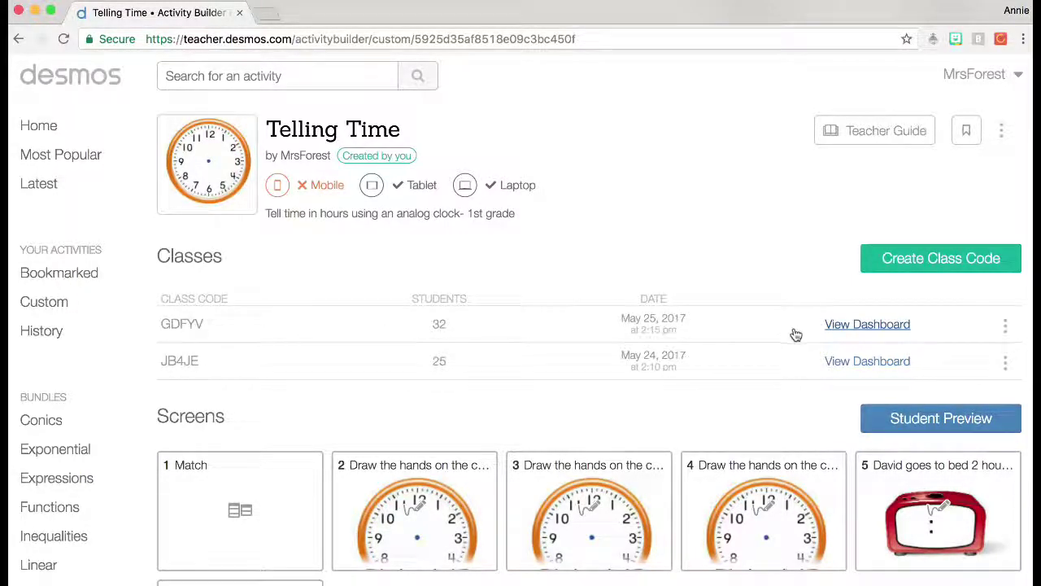
# - Open the teacher dashboard for the class session dated May 25, 2017, and dismiss the student joining instructions
pyautogui.click(851, 330)
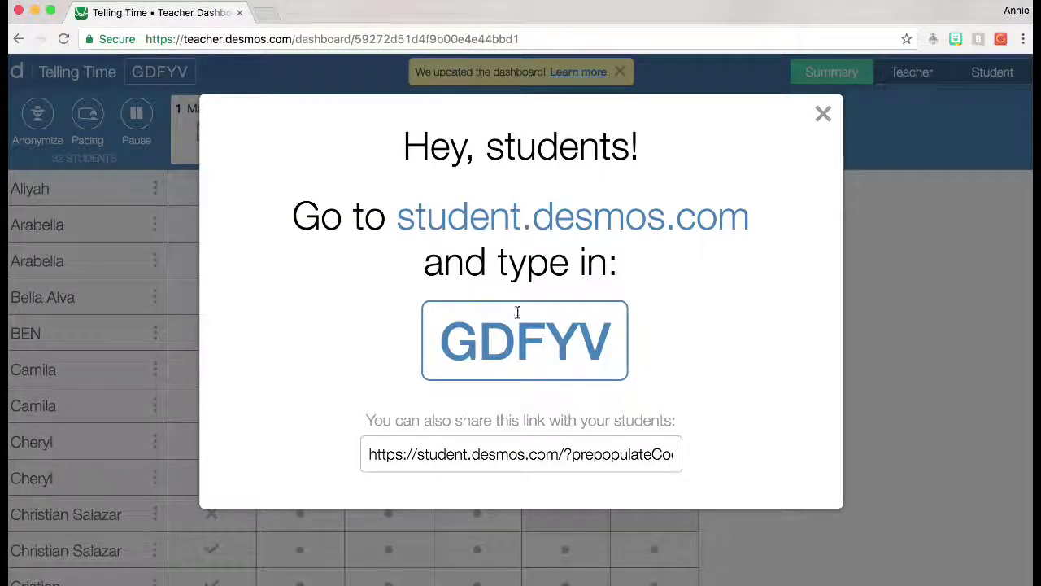
pyautogui.click(823, 114)
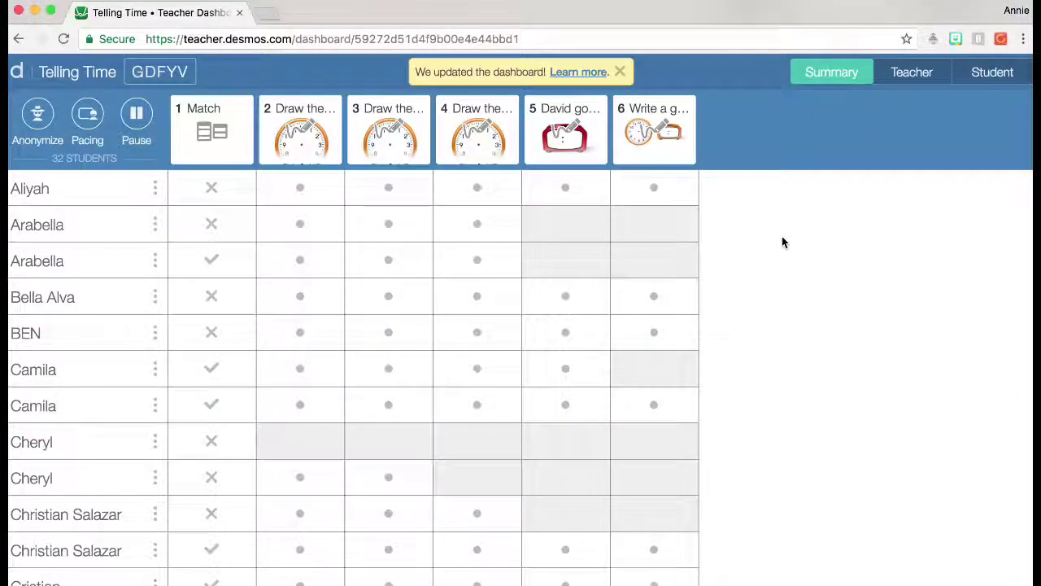
pyautogui.scroll(-15, 783, 242)
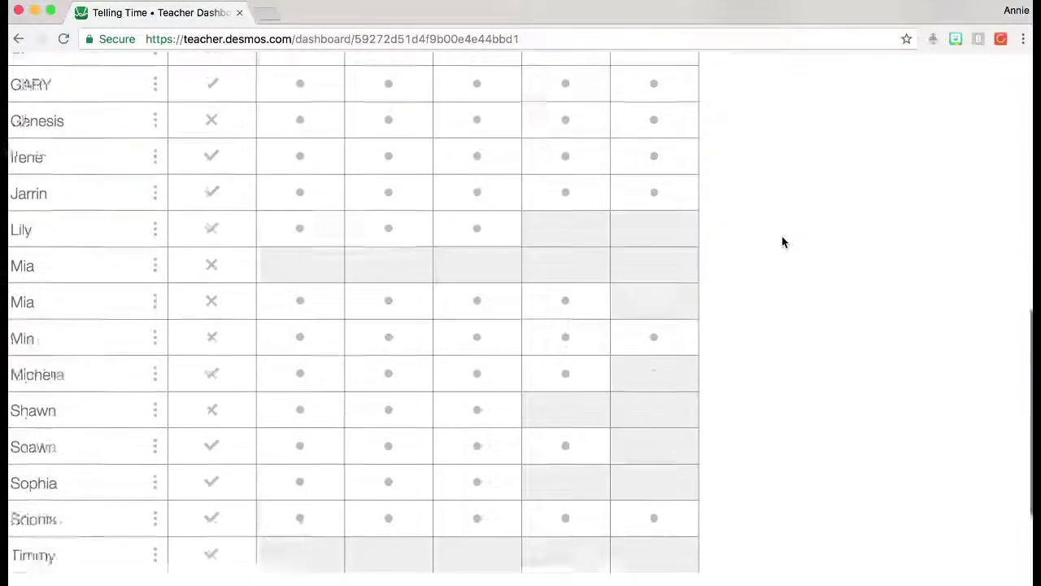
pyautogui.scroll(15, 783, 241)
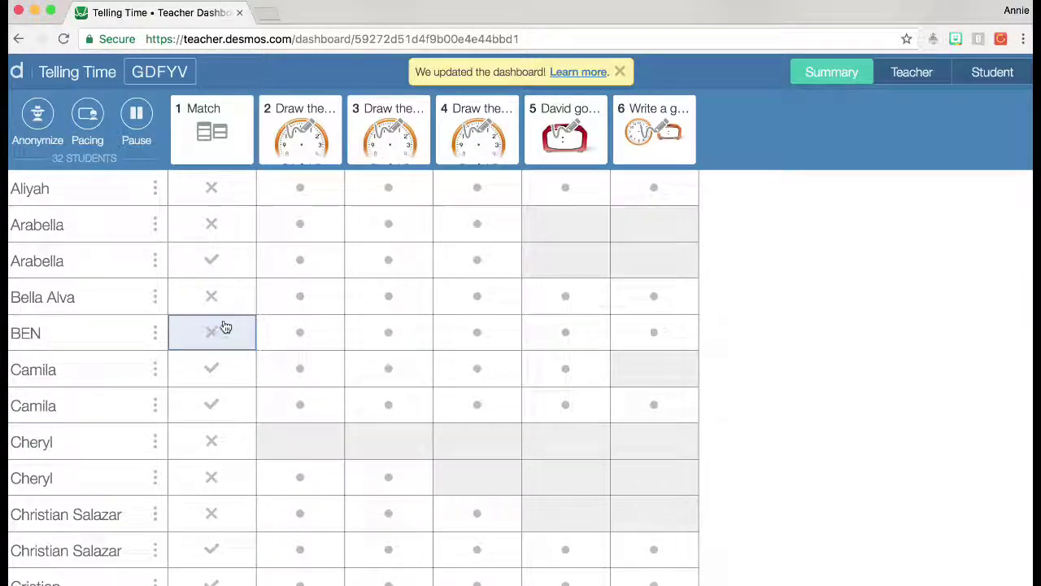
# - Anonymize the student names on the dashboard, switching back to the real names once before anonymizing them again
pyautogui.click(39, 118)
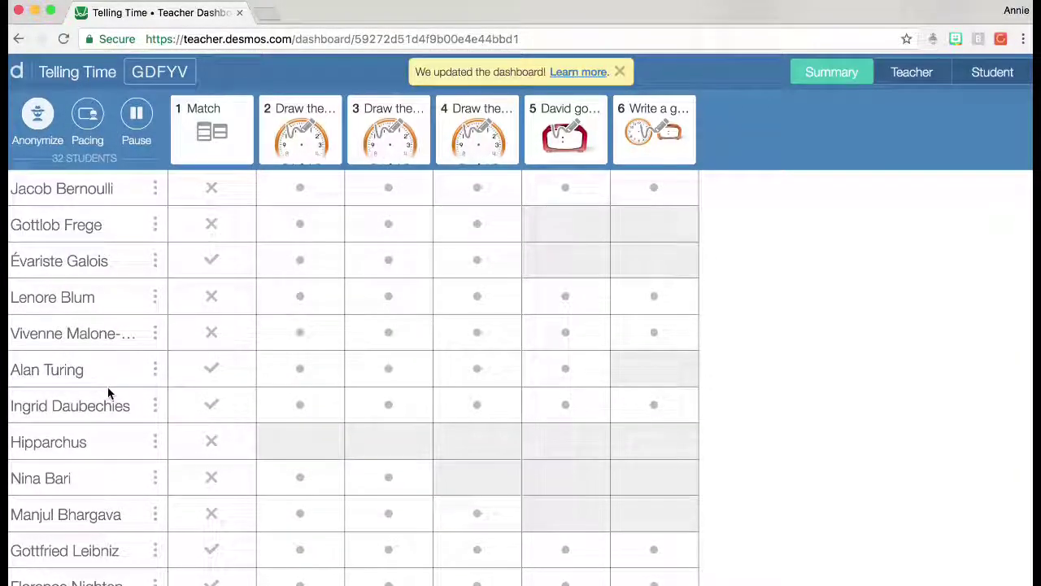
pyautogui.scroll(-8, 108, 392)
pyautogui.scroll(-5, 108, 392)
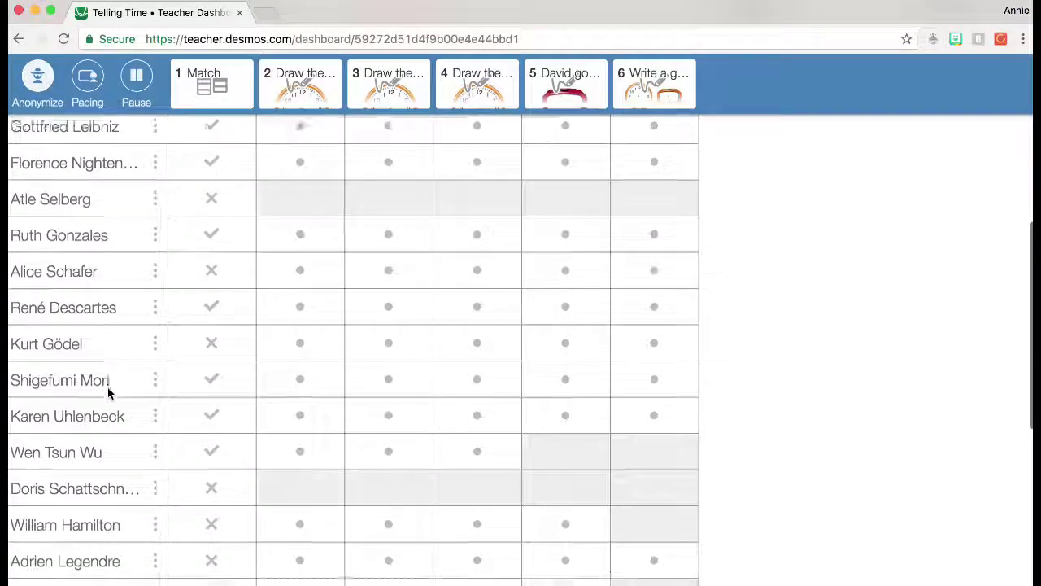
pyautogui.scroll(10, 108, 391)
pyautogui.scroll(3, 108, 392)
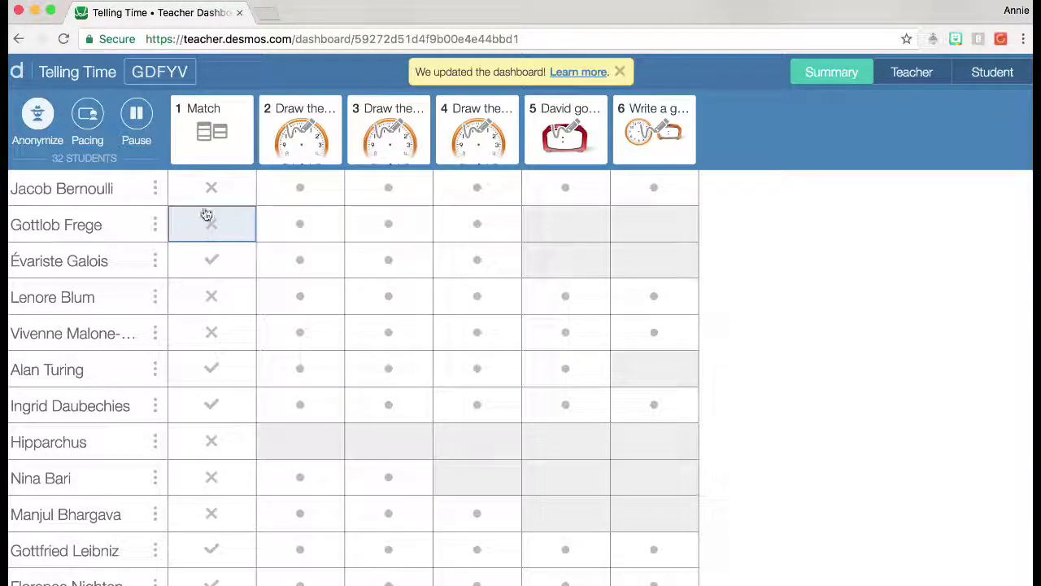
pyautogui.click(37, 113)
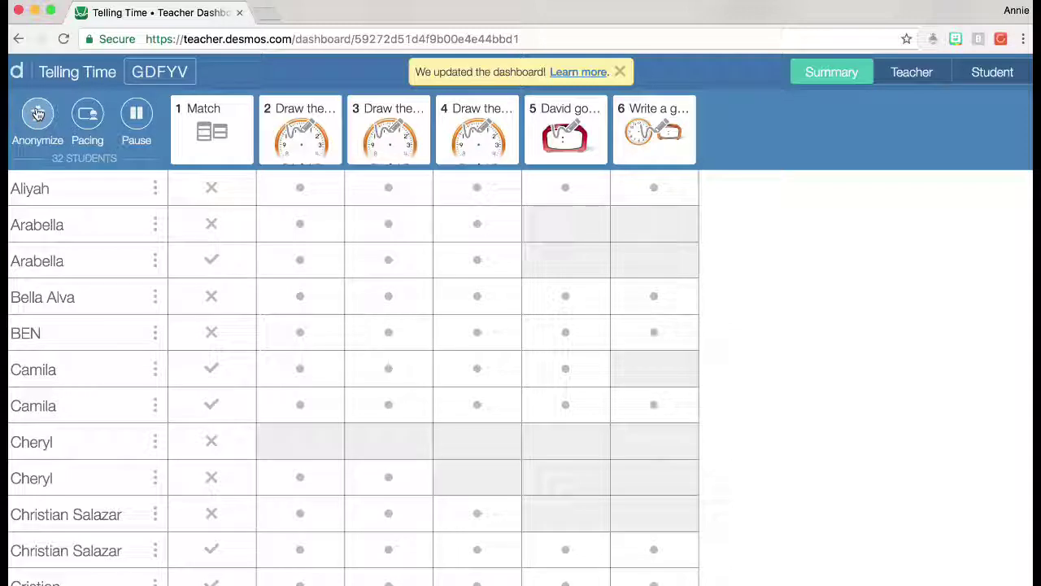
pyautogui.click(37, 113)
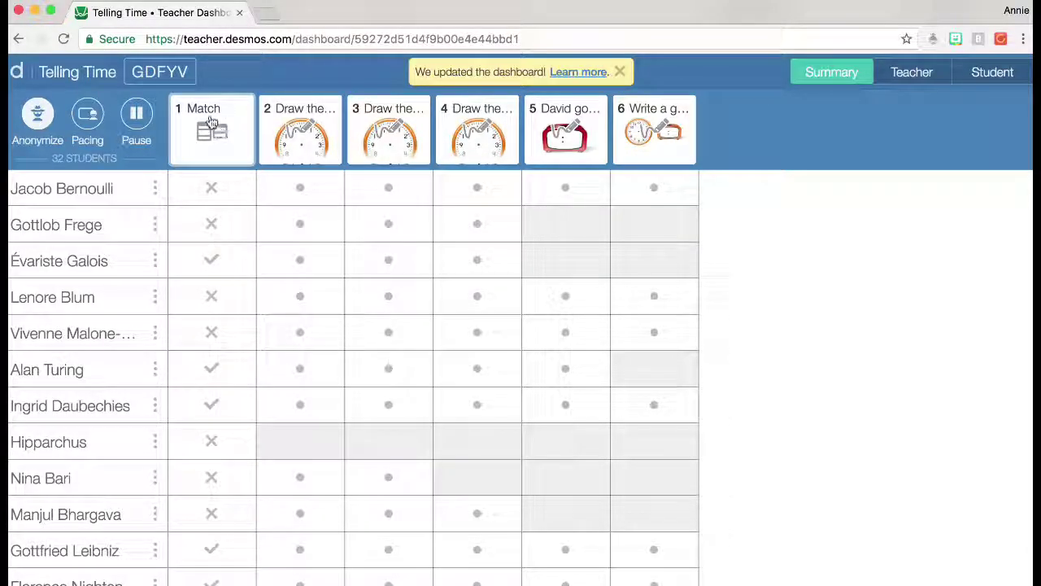
# - Start pacing the class by restricting students to screen 1, Match
pyautogui.click(88, 124)
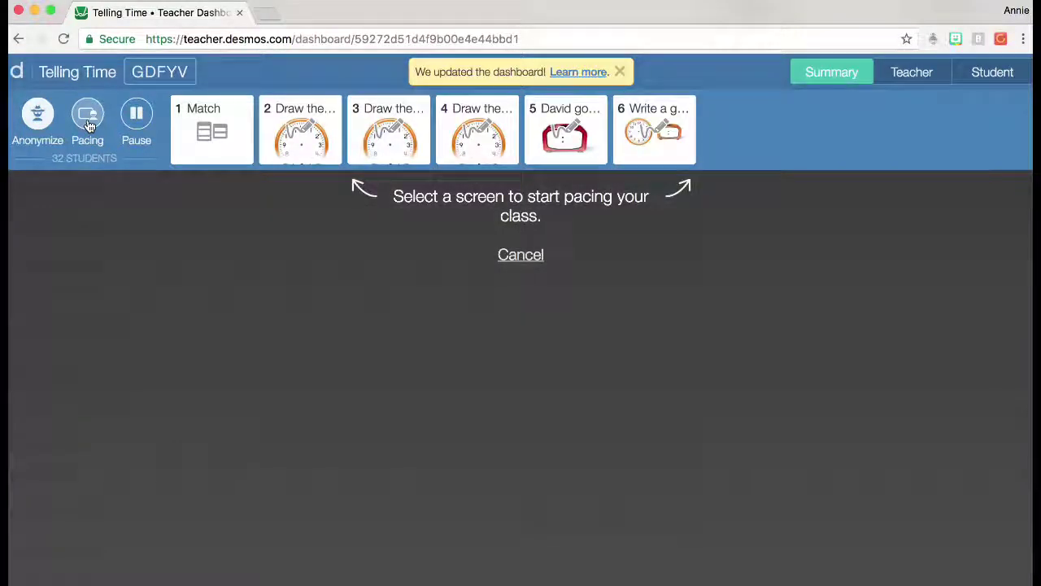
pyautogui.click(213, 149)
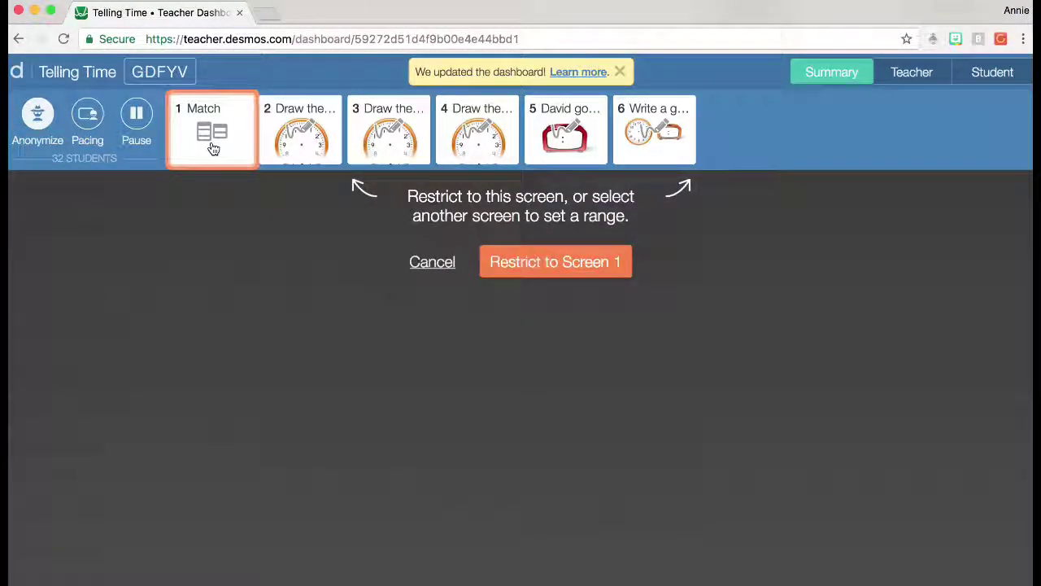
pyautogui.click(537, 267)
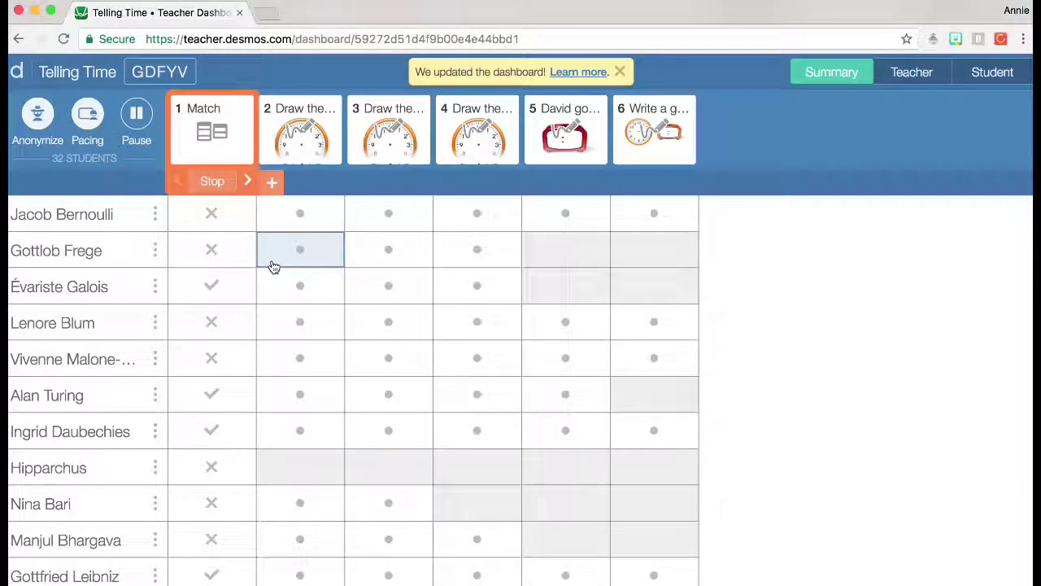
# - Move the pacing restriction to screen 2 and extend its range through screen 4
pyautogui.click(252, 182)
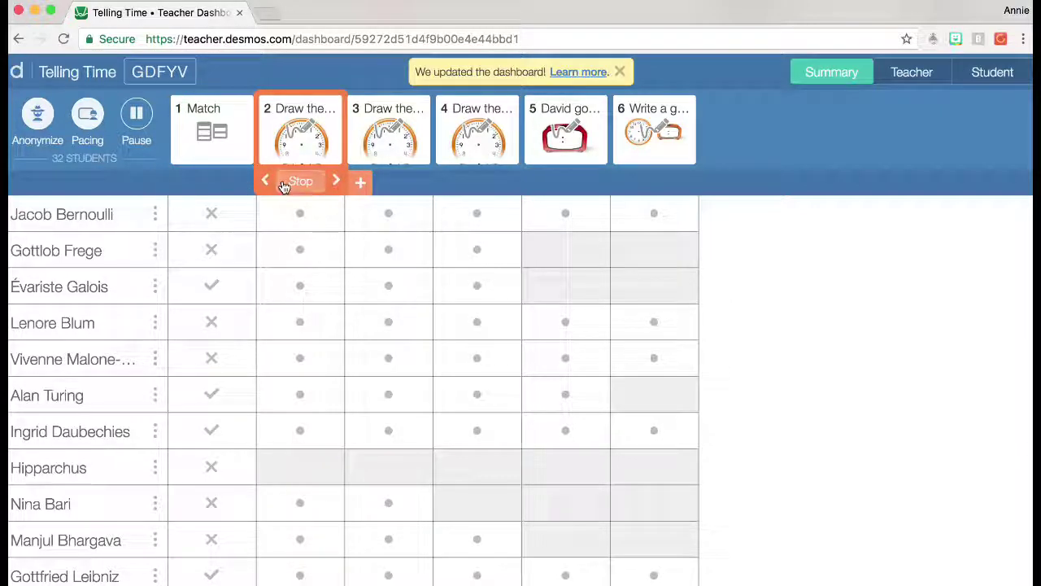
pyautogui.click(269, 182)
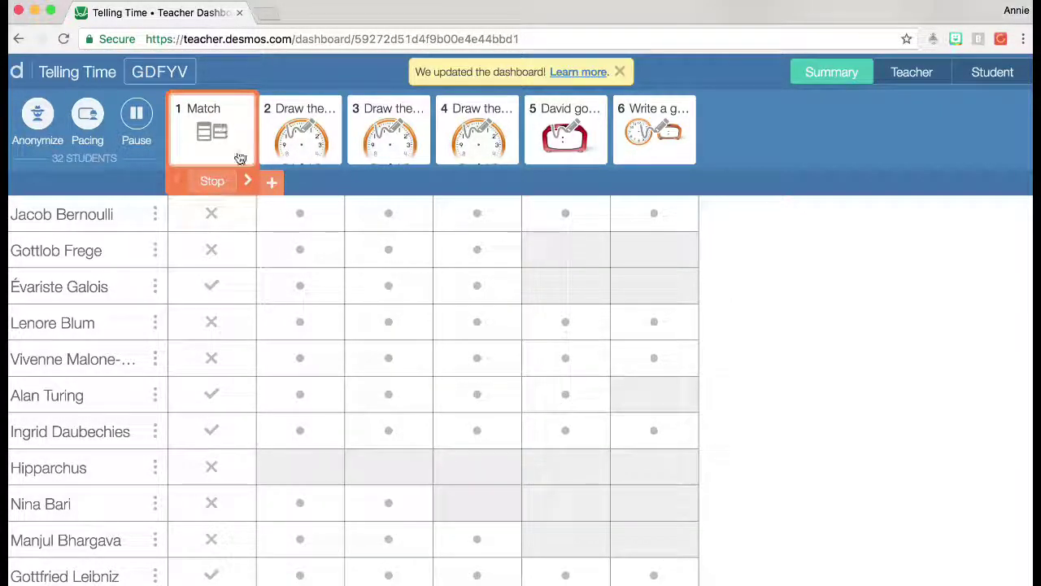
pyautogui.click(247, 180)
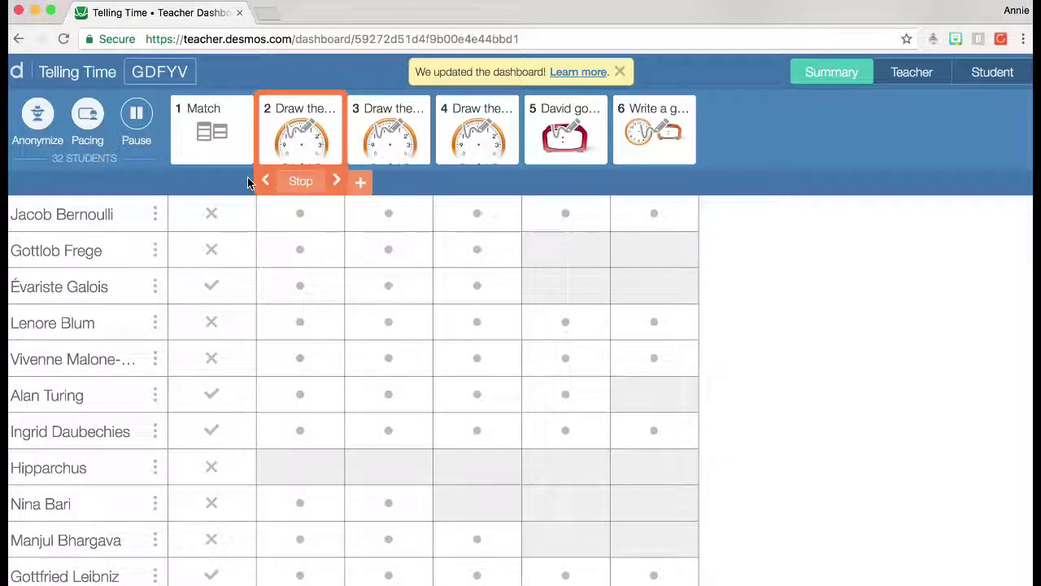
pyautogui.click(359, 181)
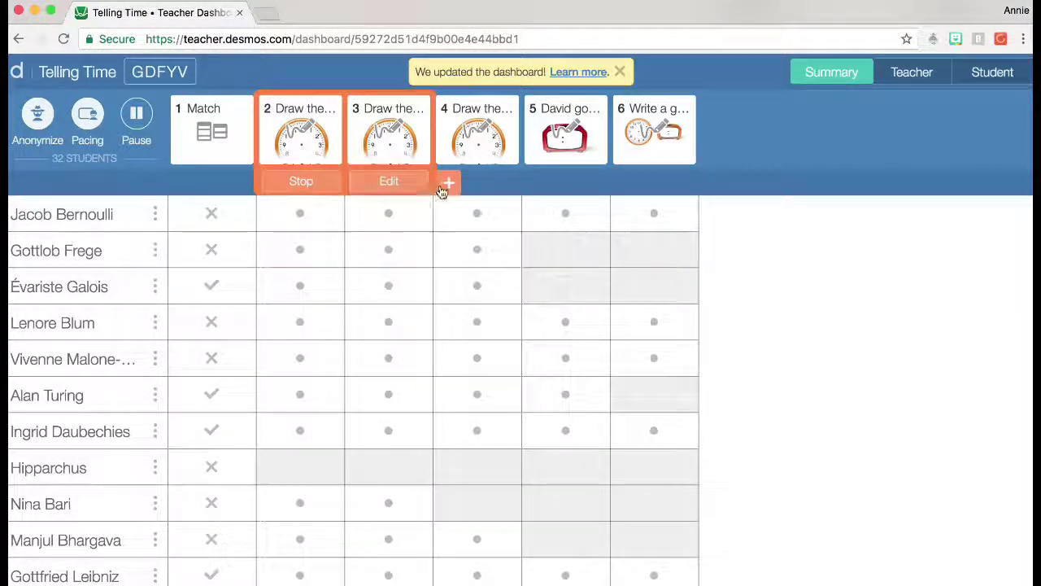
pyautogui.click(444, 184)
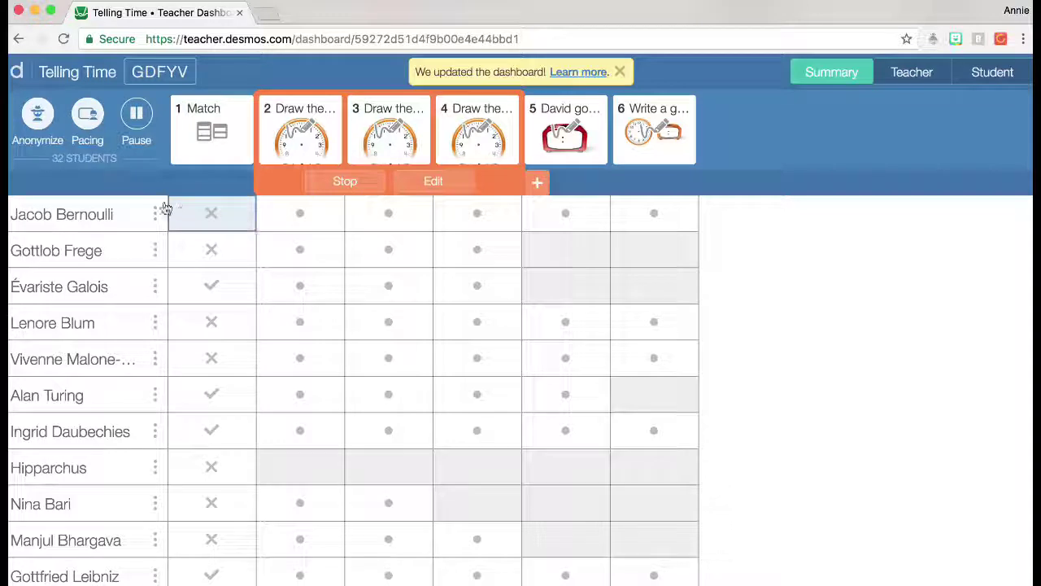
# - Pause the class activity, resume it once, and pause it again
pyautogui.click(136, 118)
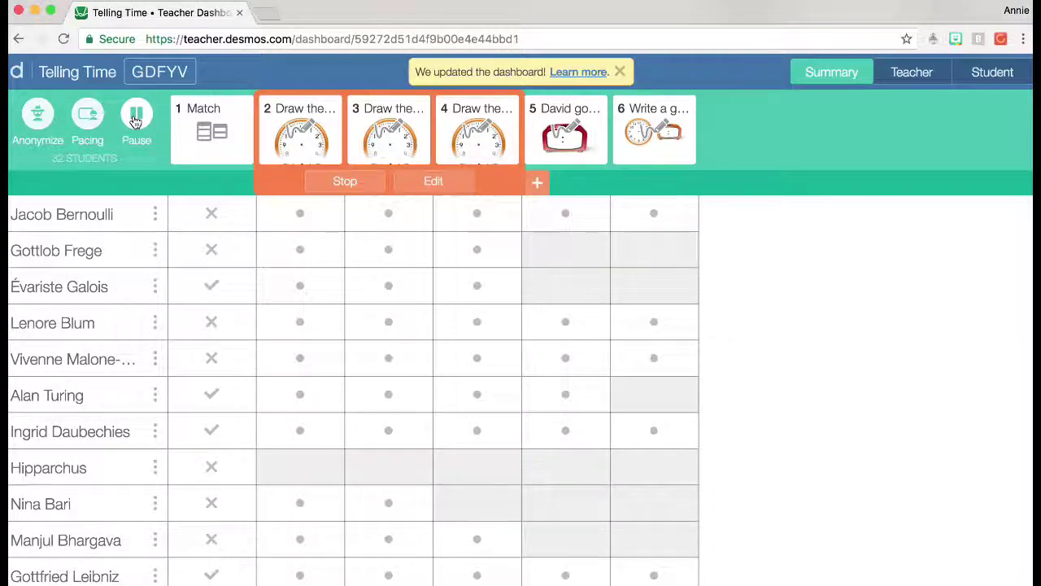
pyautogui.click(138, 118)
pyautogui.click(139, 125)
# - View the individual options for the first student in the list and close them
pyautogui.scroll(-3, 137, 218)
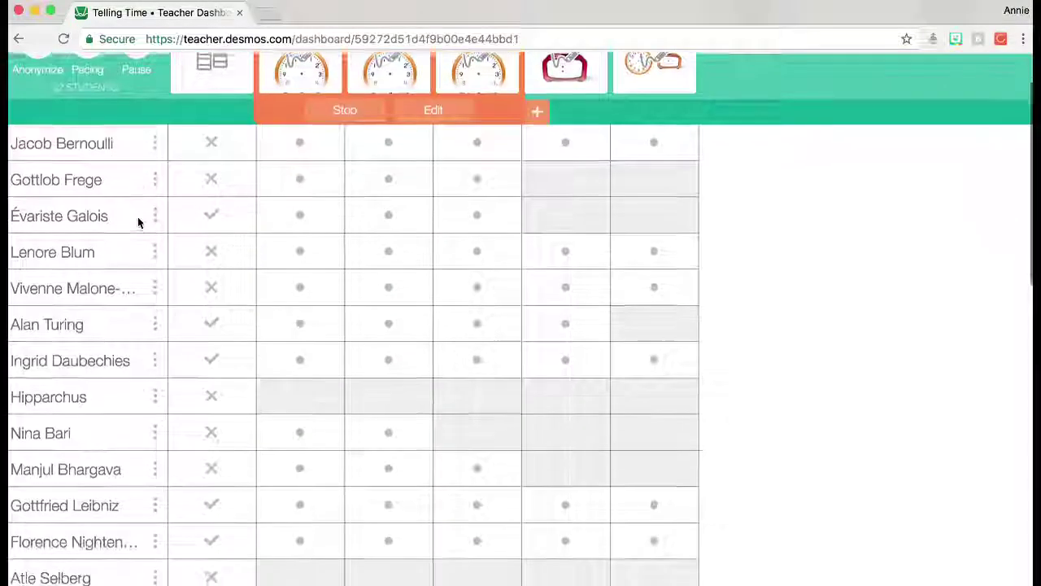
pyautogui.scroll(5, 138, 216)
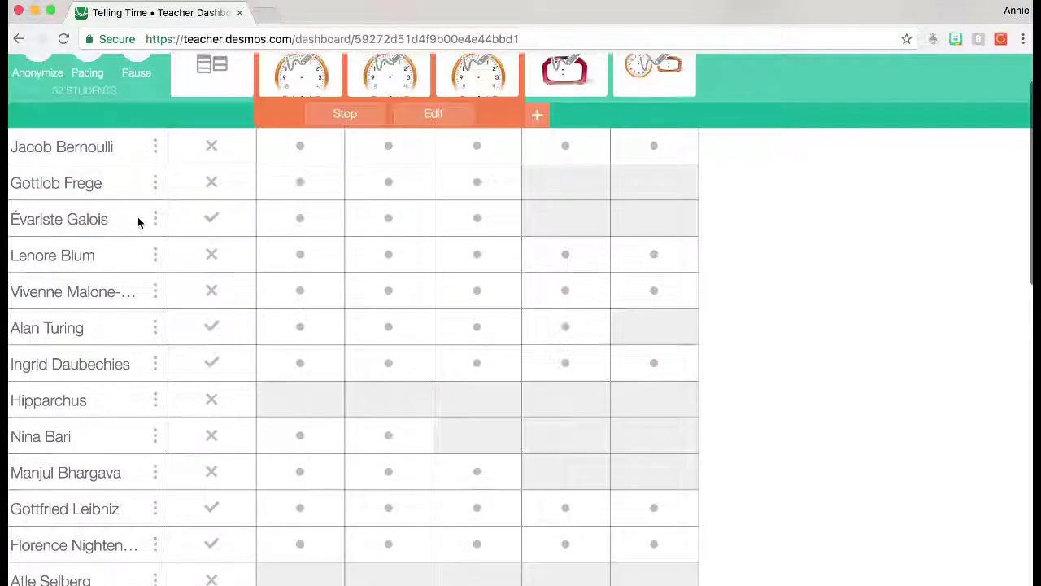
pyautogui.click(156, 218)
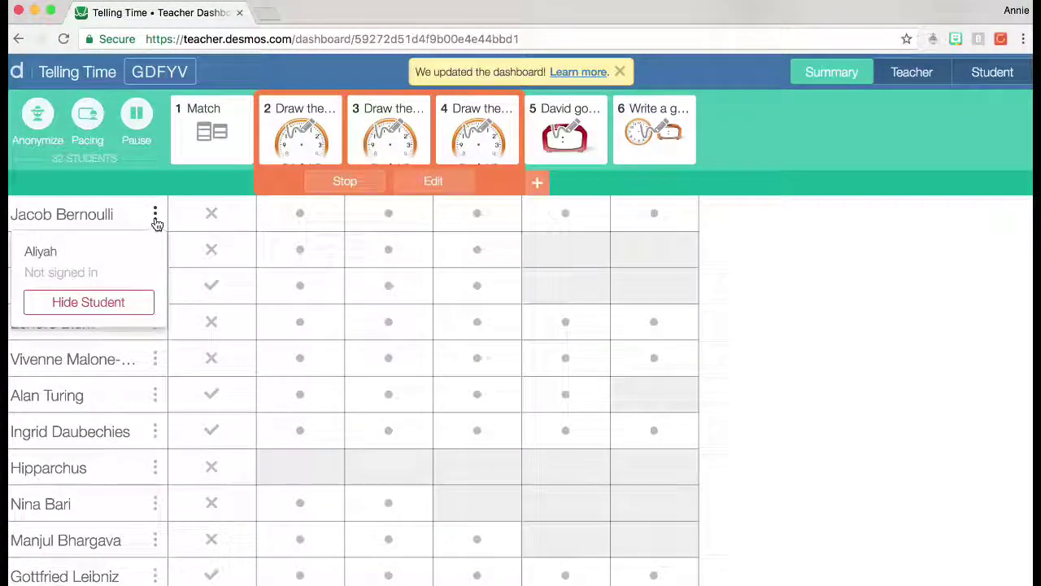
pyautogui.click(155, 218)
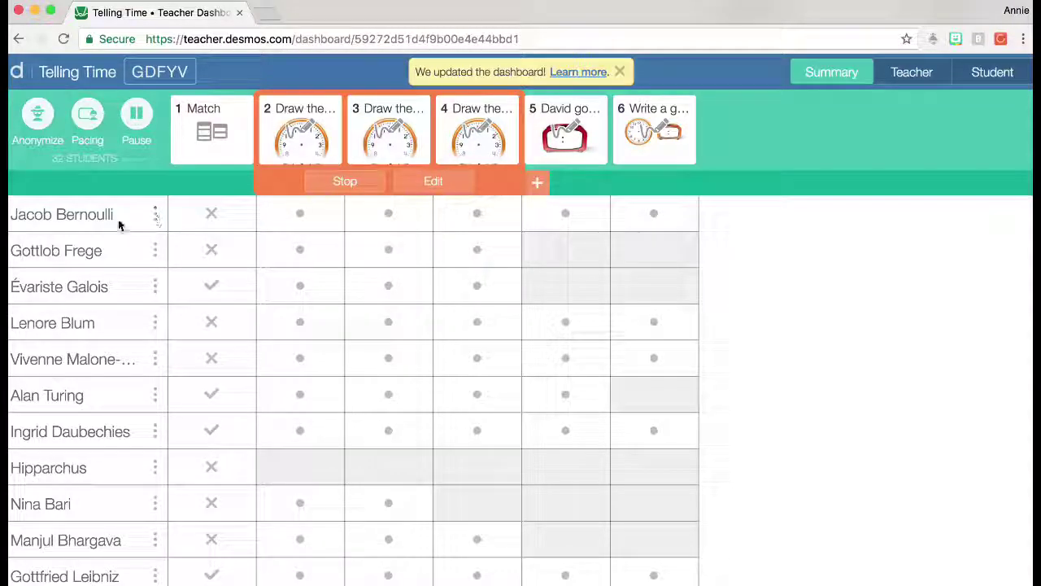
# - View the first and fourth students' responses on screen 6 and the third student's response on screen 4
pyautogui.click(639, 223)
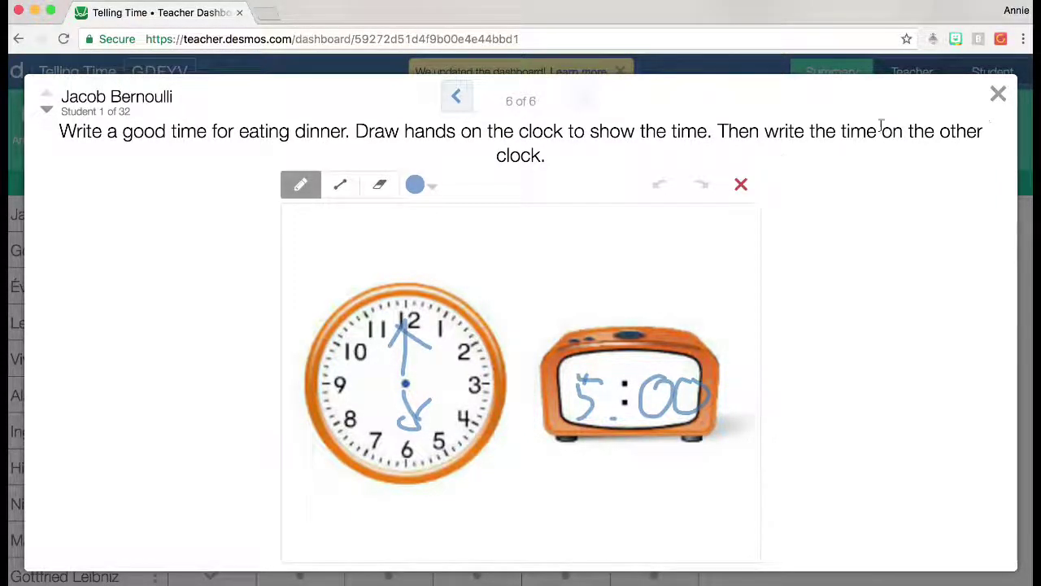
pyautogui.click(998, 95)
pyautogui.click(651, 333)
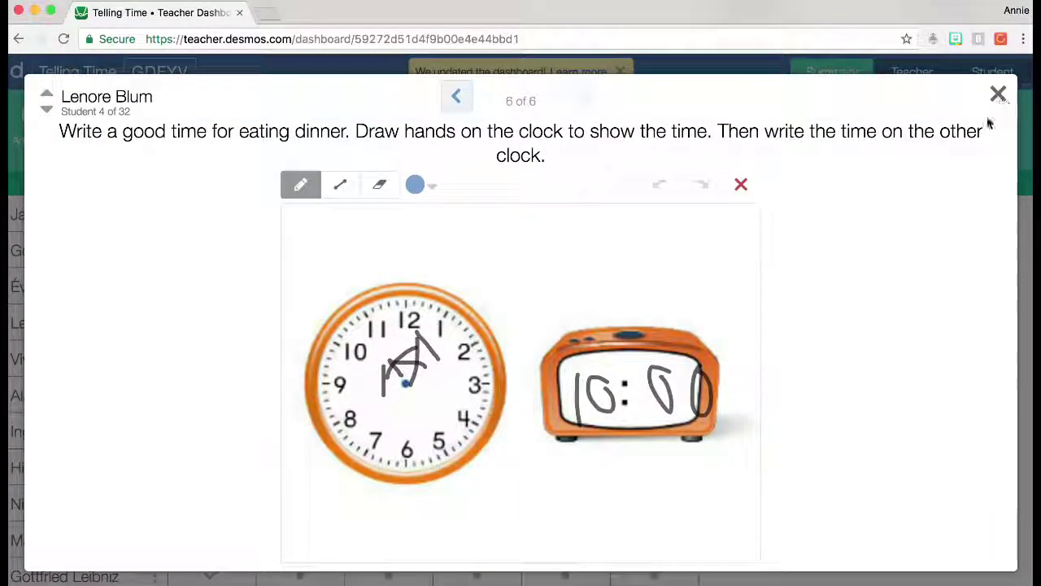
pyautogui.click(997, 95)
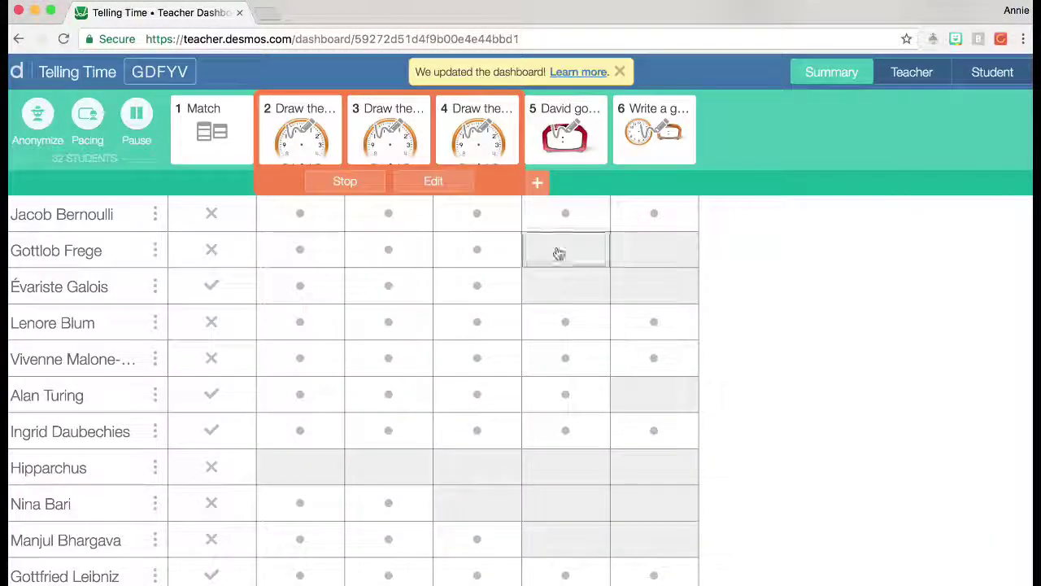
pyautogui.click(477, 285)
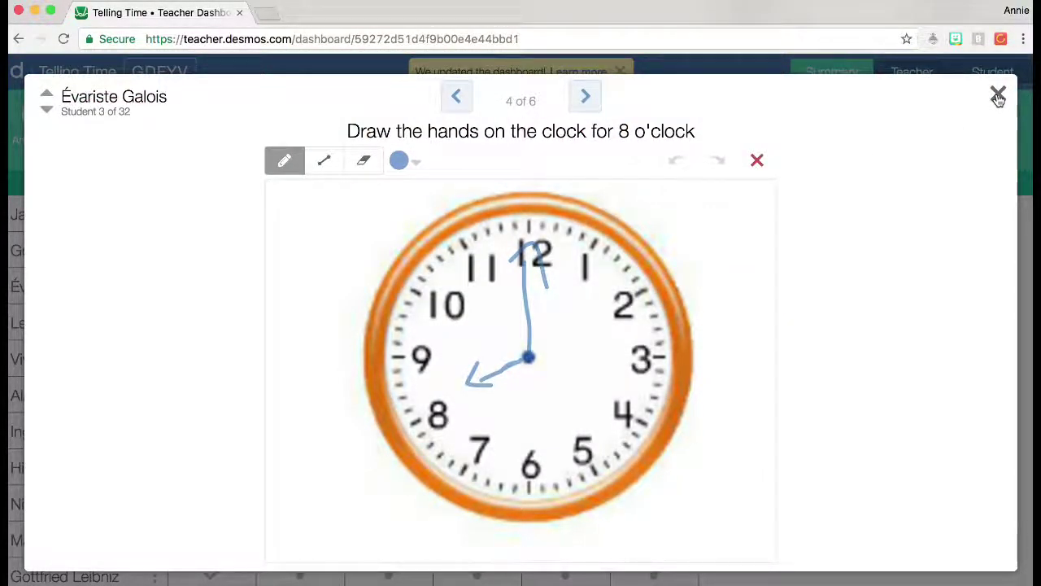
pyautogui.click(998, 96)
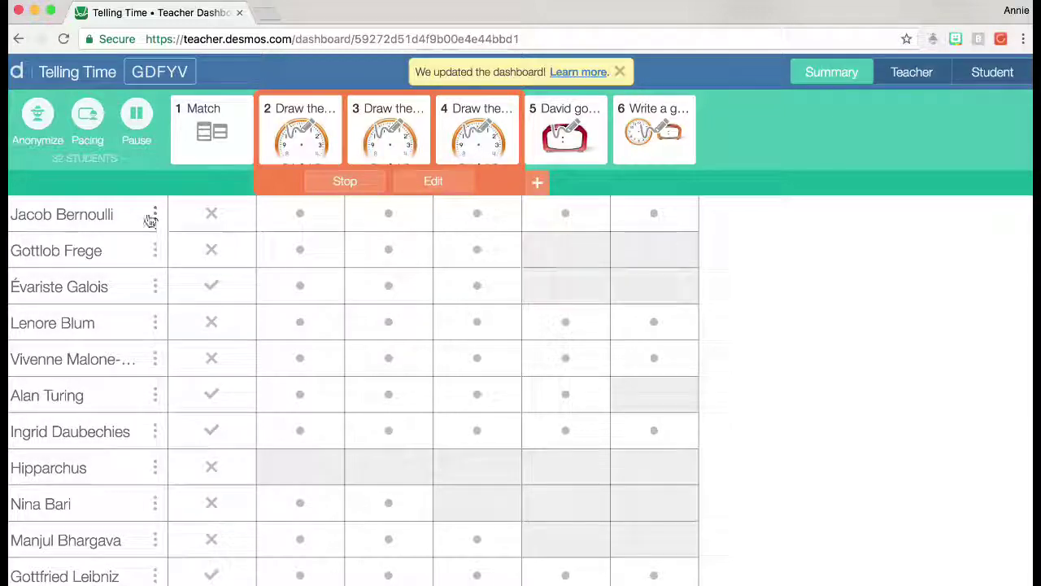
# - Turn name anonymization off and back on, and look through the whole class's progress in the student list
pyautogui.click(36, 115)
pyautogui.click(36, 116)
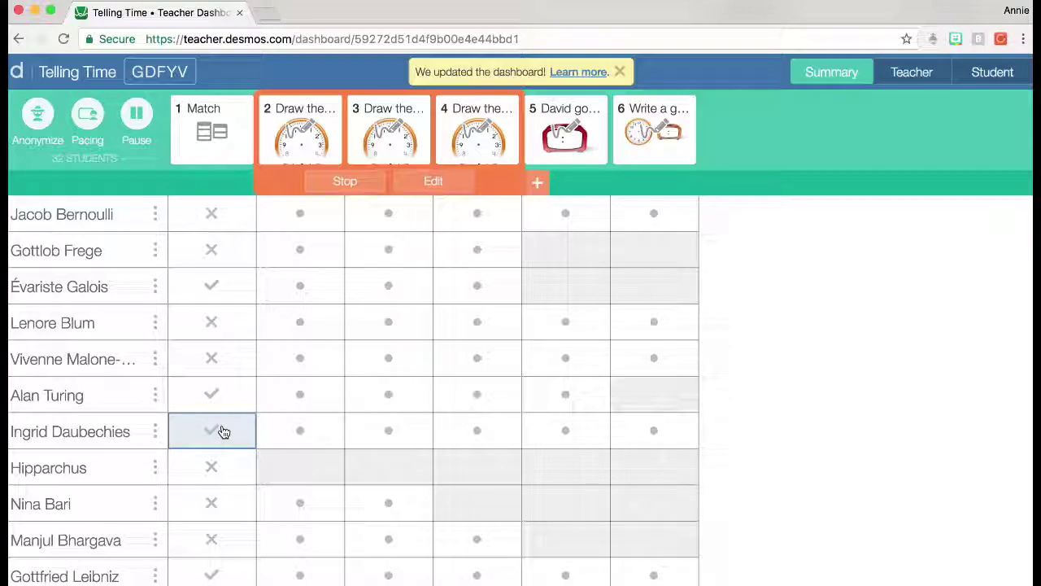
pyautogui.scroll(-3, 281, 430)
pyautogui.scroll(-9, 280, 431)
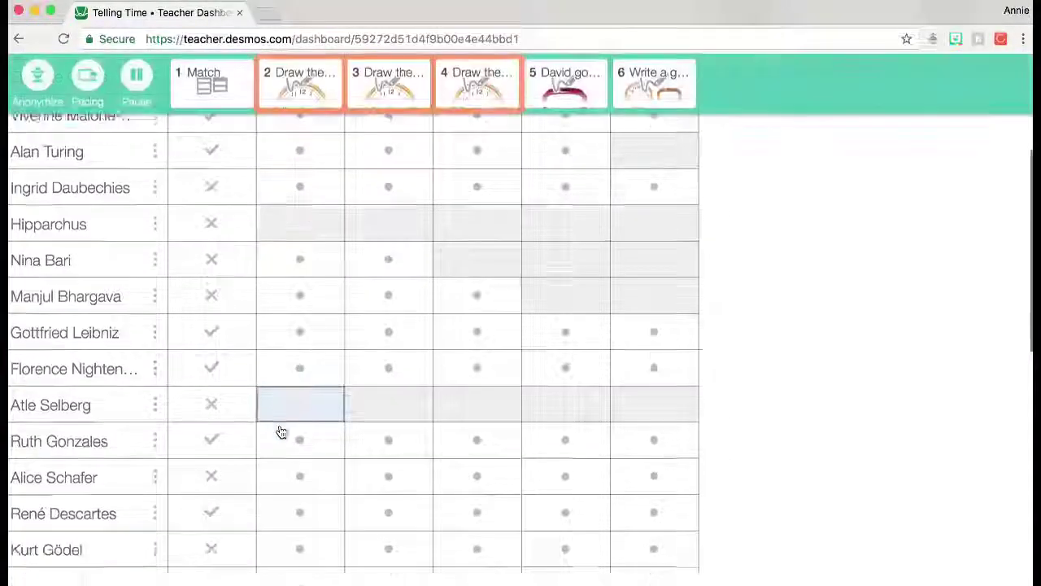
pyautogui.scroll(-2, 280, 431)
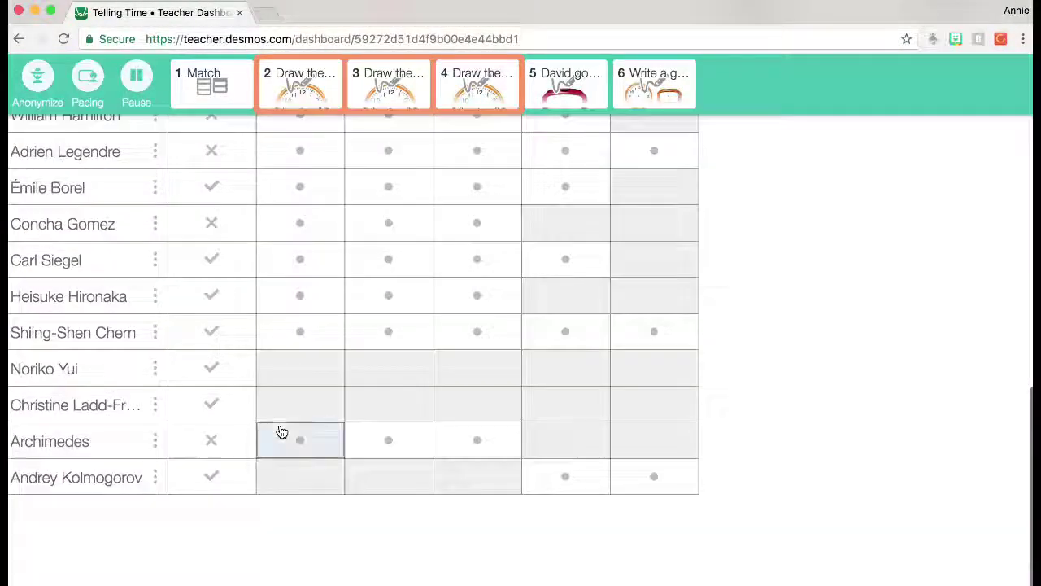
pyautogui.scroll(10, 280, 431)
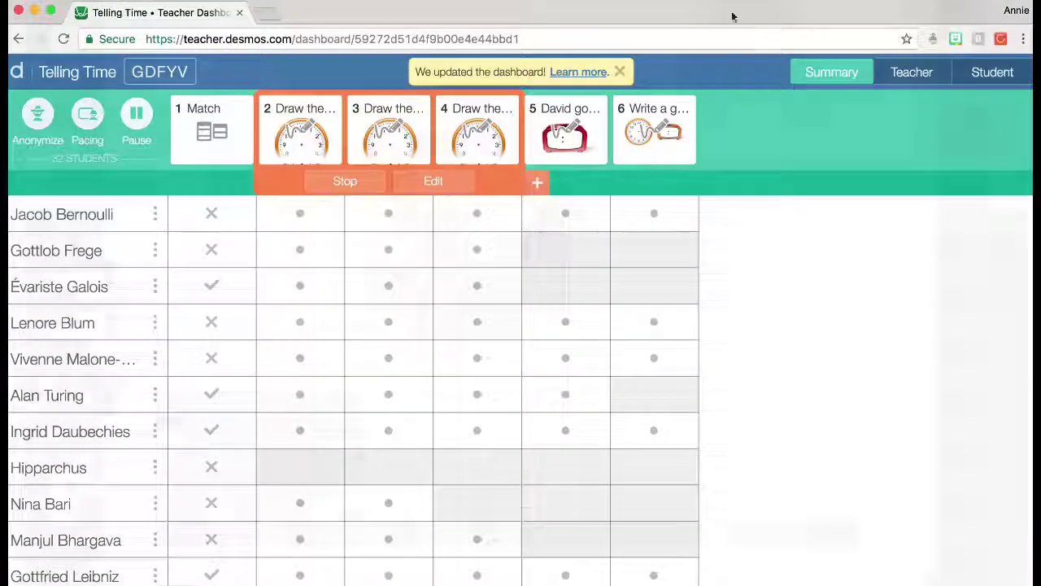